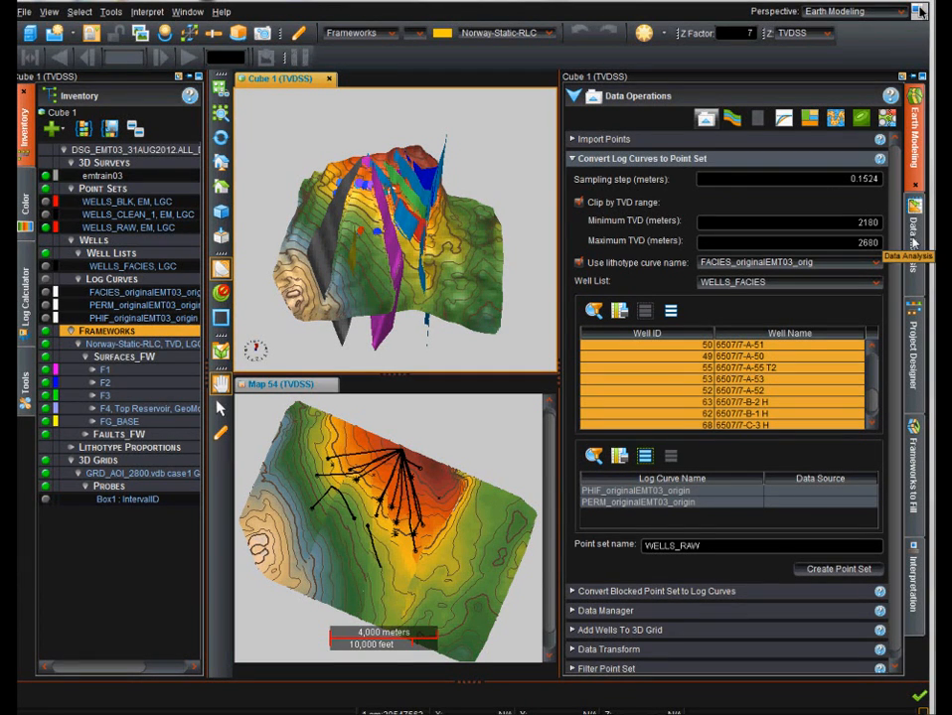
Open the Stratigraphic Modeling workflow from the Earth Modeling panel.
{"action": "left_click", "coordinate": [912, 230]}
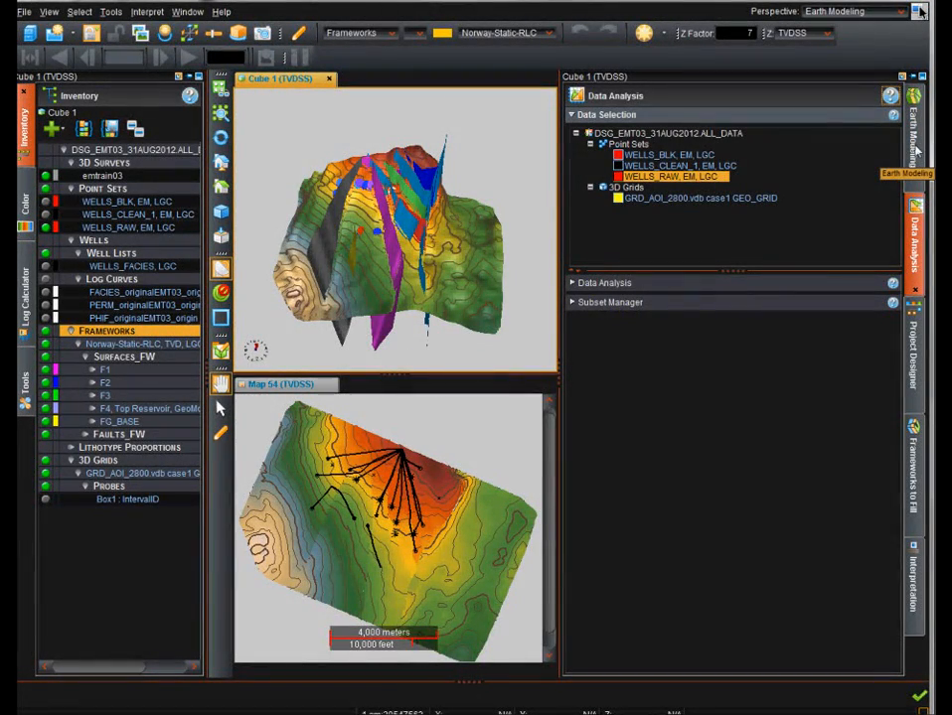
{"action": "left_click", "coordinate": [917, 152]}
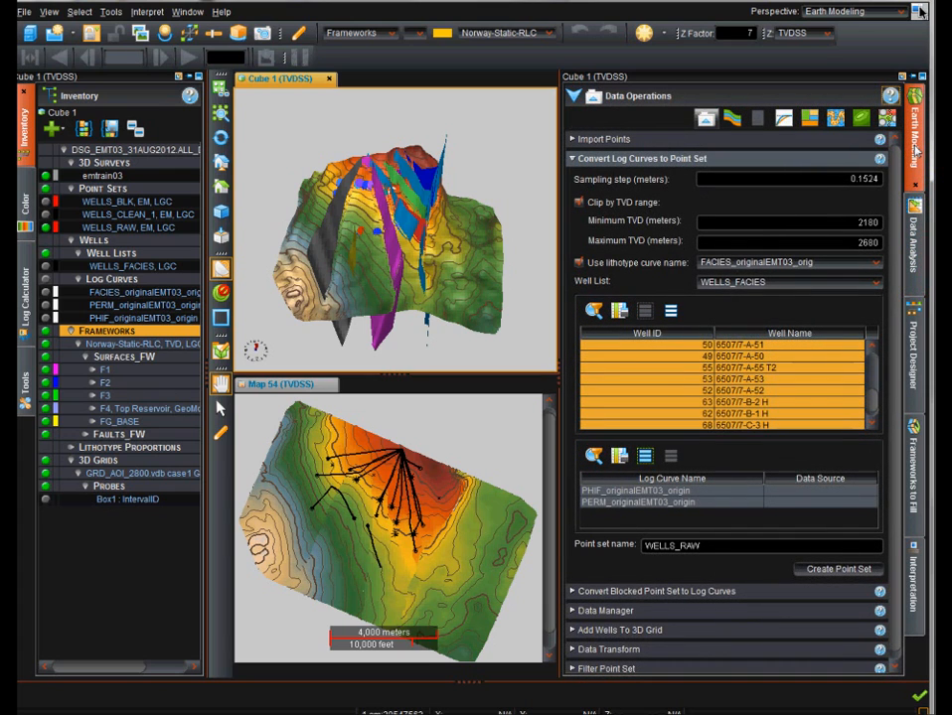
{"action": "left_click", "coordinate": [734, 120]}
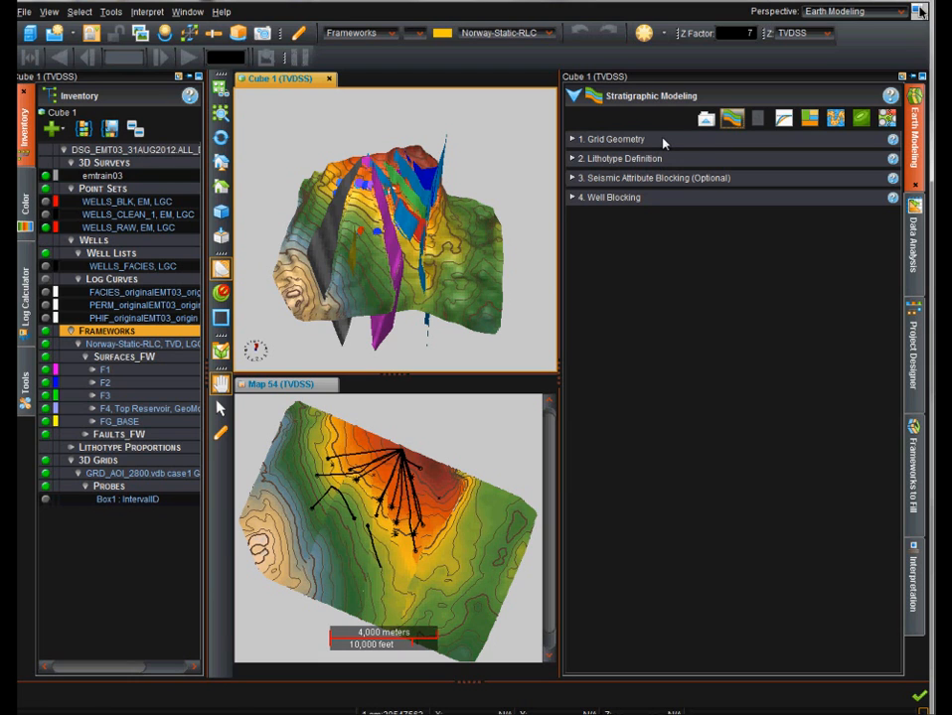
Expand the Grid Geometry section and turn on the grid bounding box display.
{"action": "left_click_drag", "start_coordinate": [431, 238], "coordinate": [459, 288]}
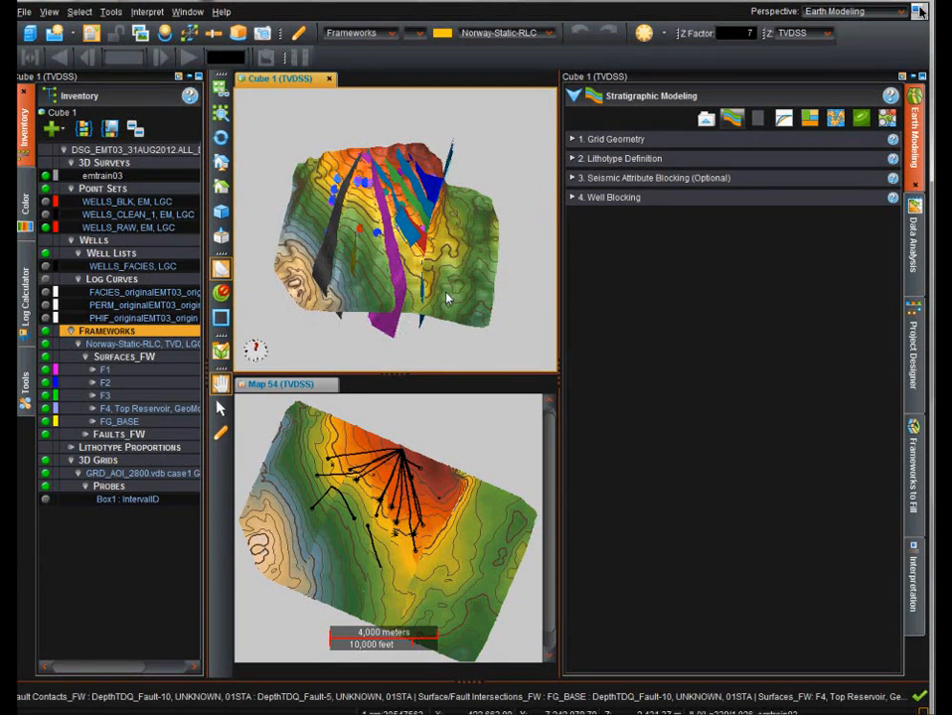
{"action": "left_click", "coordinate": [655, 143]}
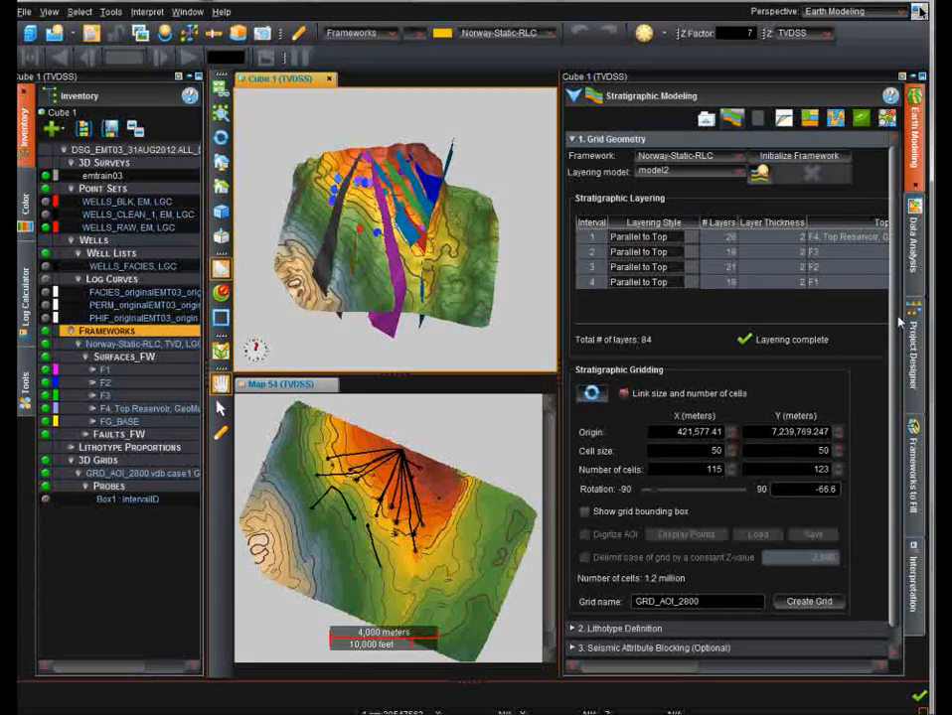
{"action": "scroll", "coordinate": [672, 256], "scroll_direction": "down", "scroll_amount": 1}
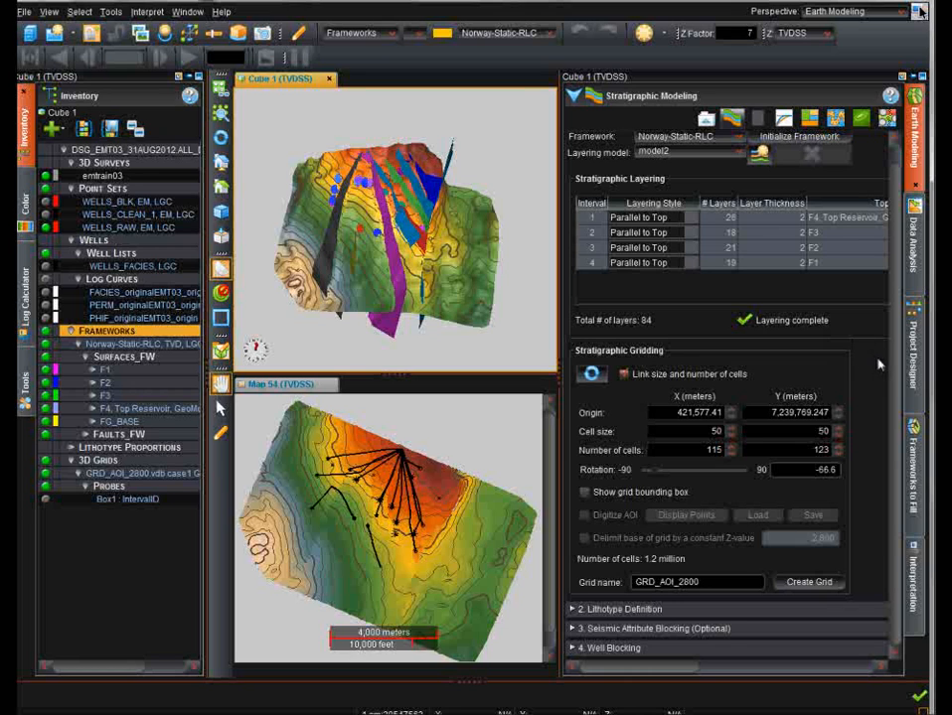
{"action": "left_click", "coordinate": [584, 493]}
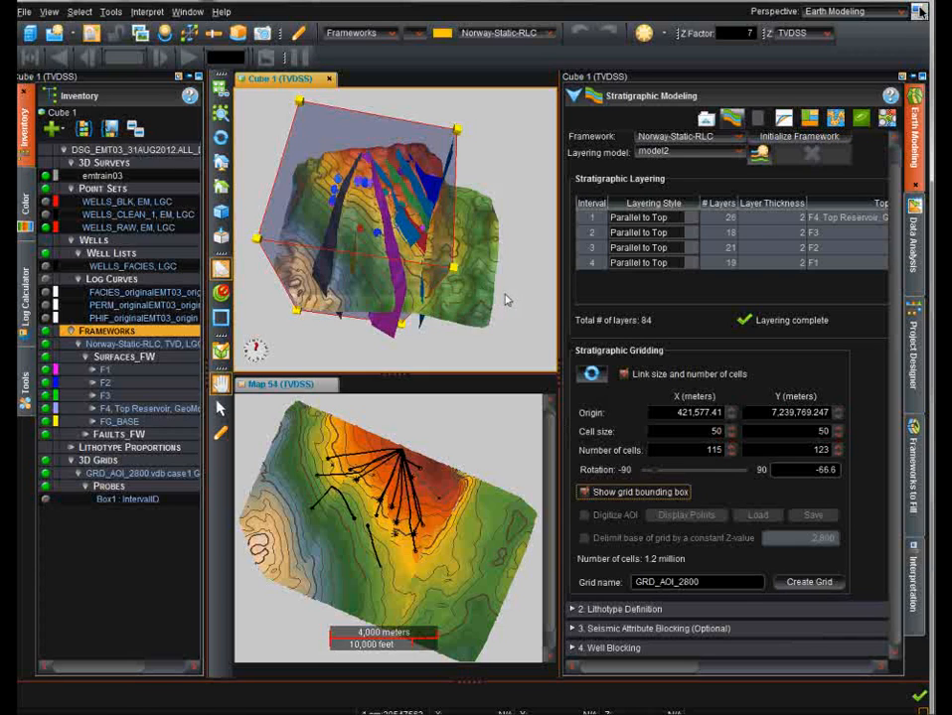
Activate the map view and load the AOI polygon file GRD_AOI_2800.txt.
{"action": "left_click_drag", "start_coordinate": [505, 299], "coordinate": [432, 274]}
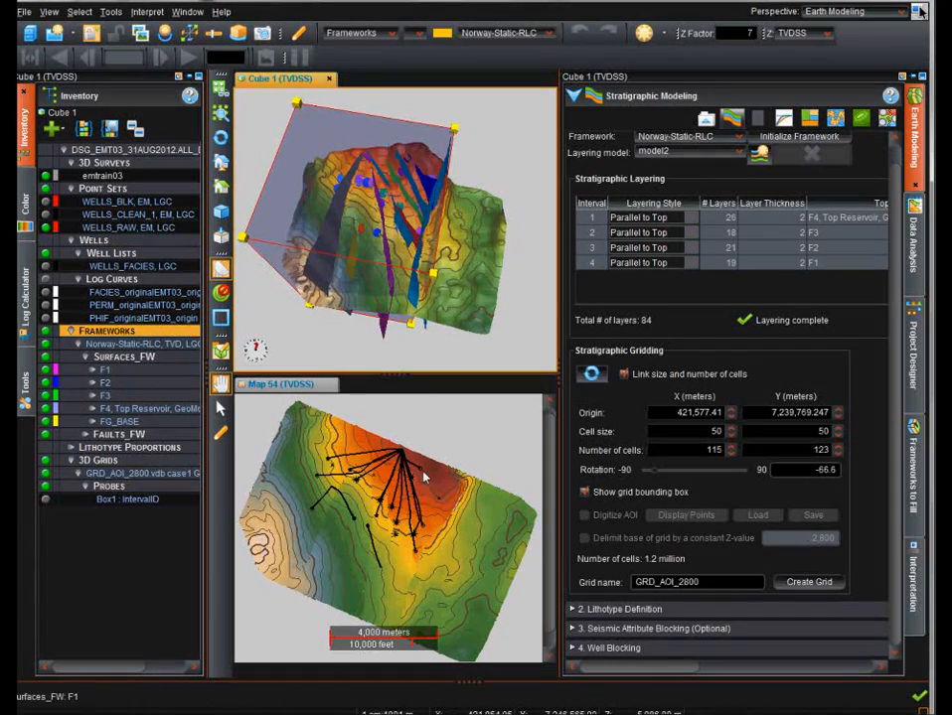
{"action": "left_click", "coordinate": [303, 392]}
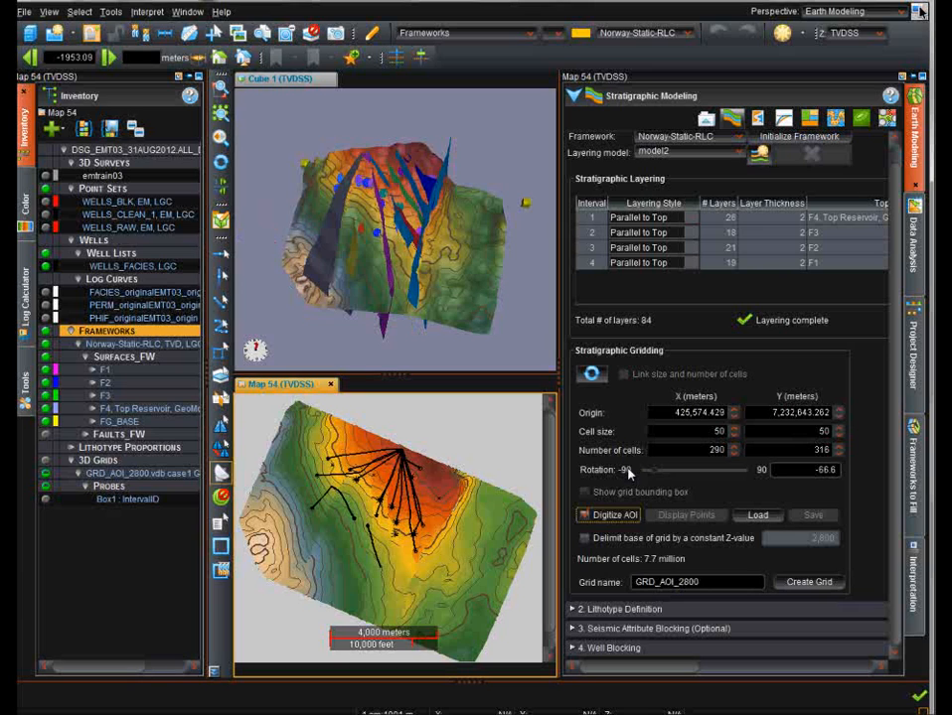
{"action": "left_click", "coordinate": [758, 515]}
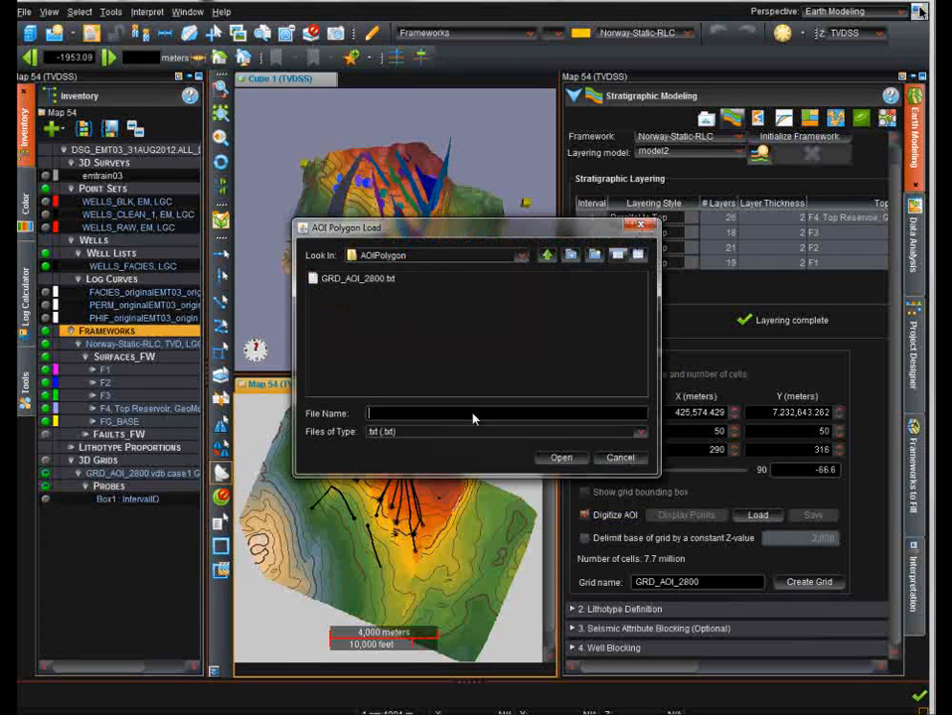
{"action": "left_click", "coordinate": [388, 282]}
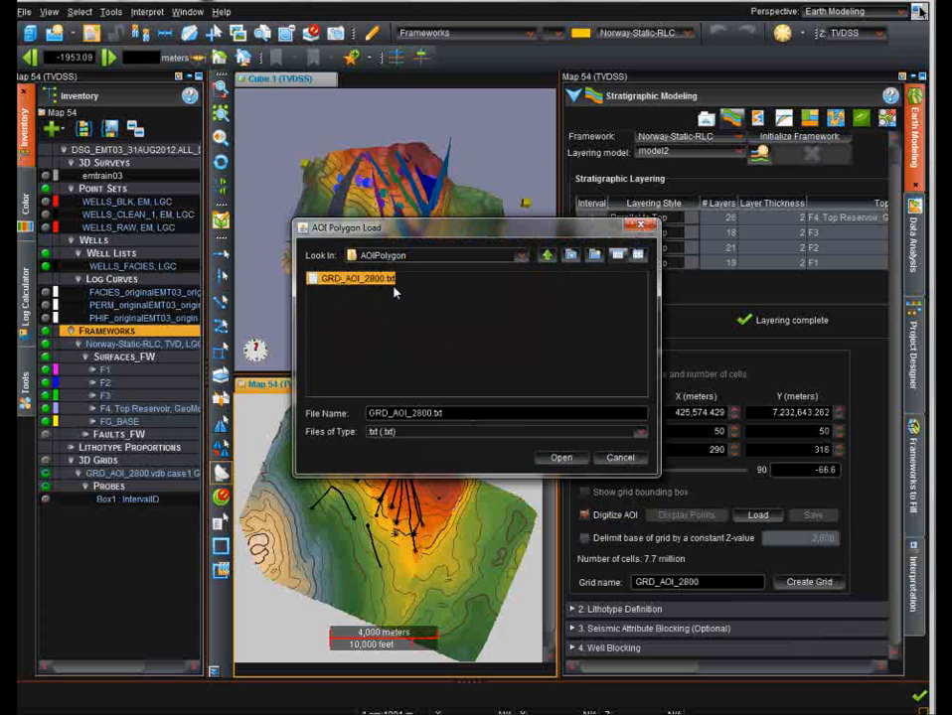
{"action": "left_click", "coordinate": [562, 459]}
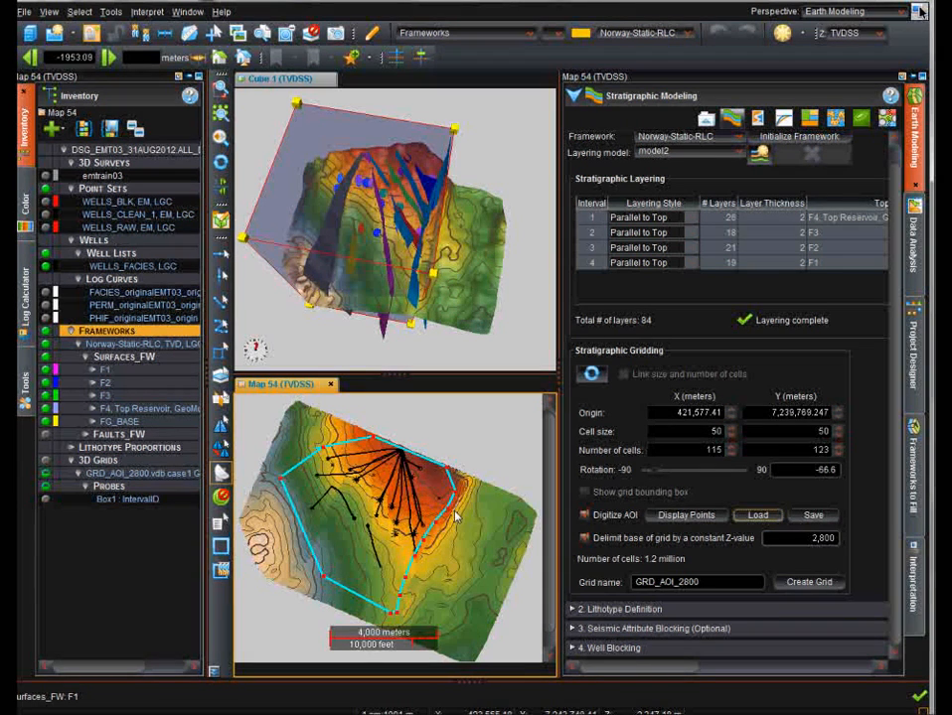
Turn off AOI digitizing and hide the grid bounding box.
{"action": "left_click", "coordinate": [596, 515]}
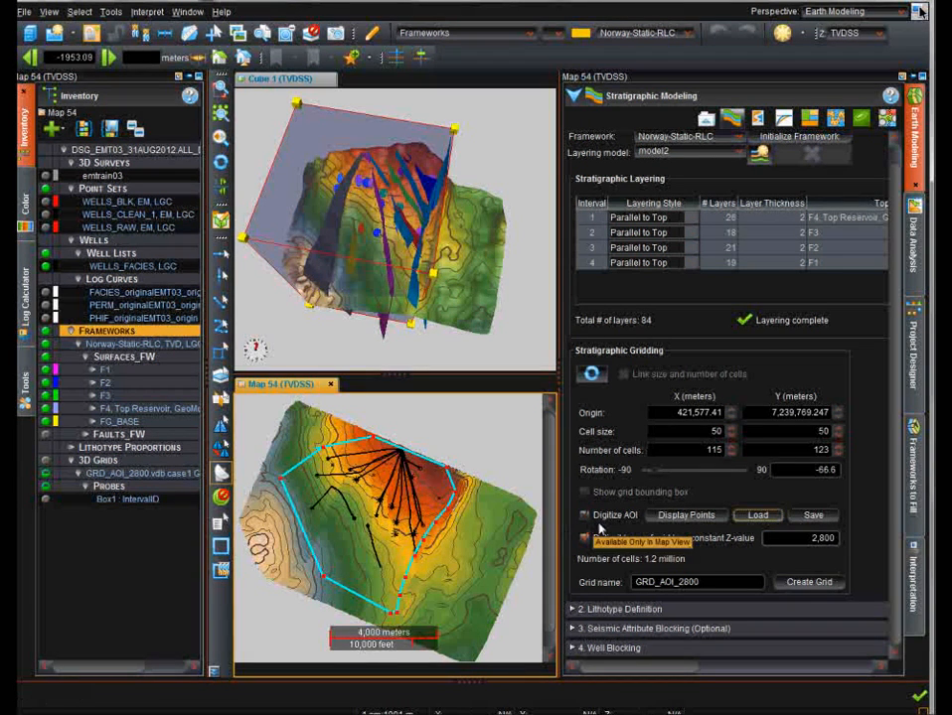
{"action": "left_click", "coordinate": [597, 515]}
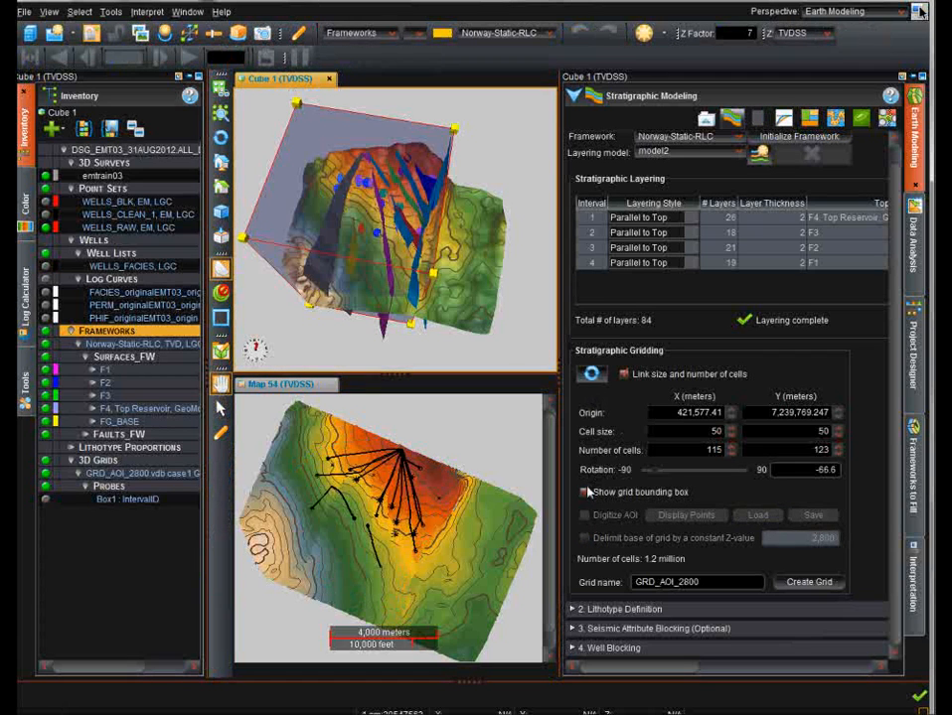
{"action": "left_click", "coordinate": [585, 492]}
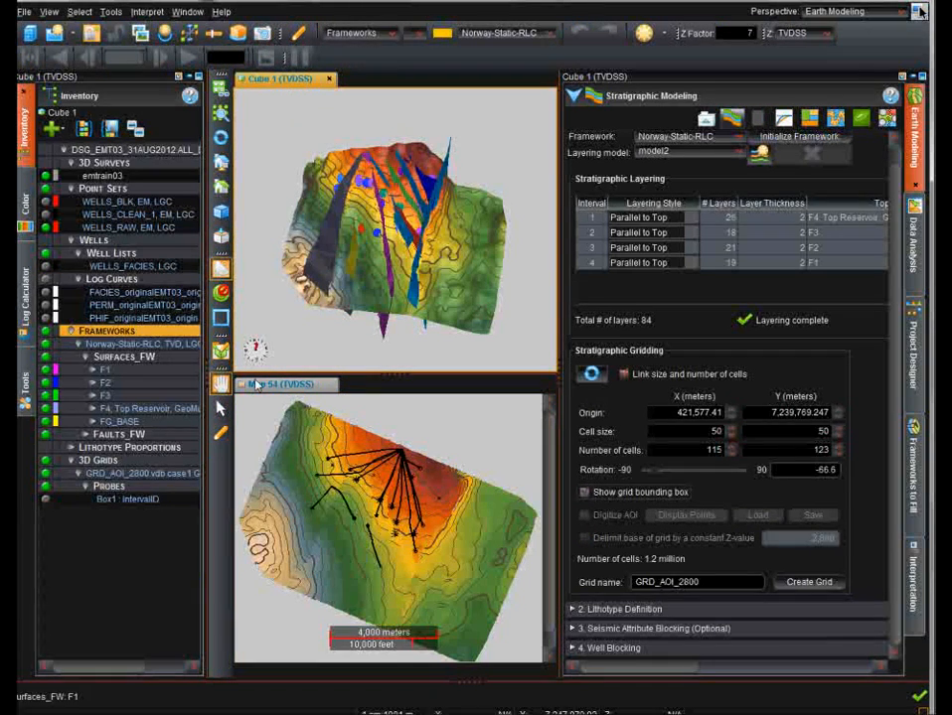
Hide the Norway-Static-RLC framework and display the Box1 grid probe in the 3D view.
{"action": "left_click", "coordinate": [46, 344]}
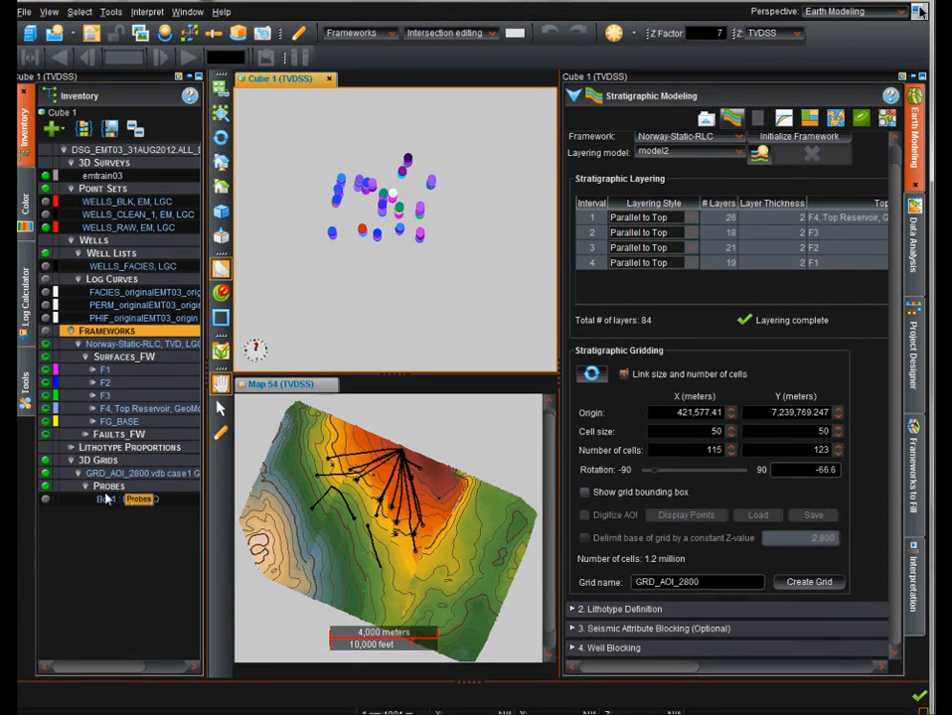
{"action": "left_click", "coordinate": [45, 499]}
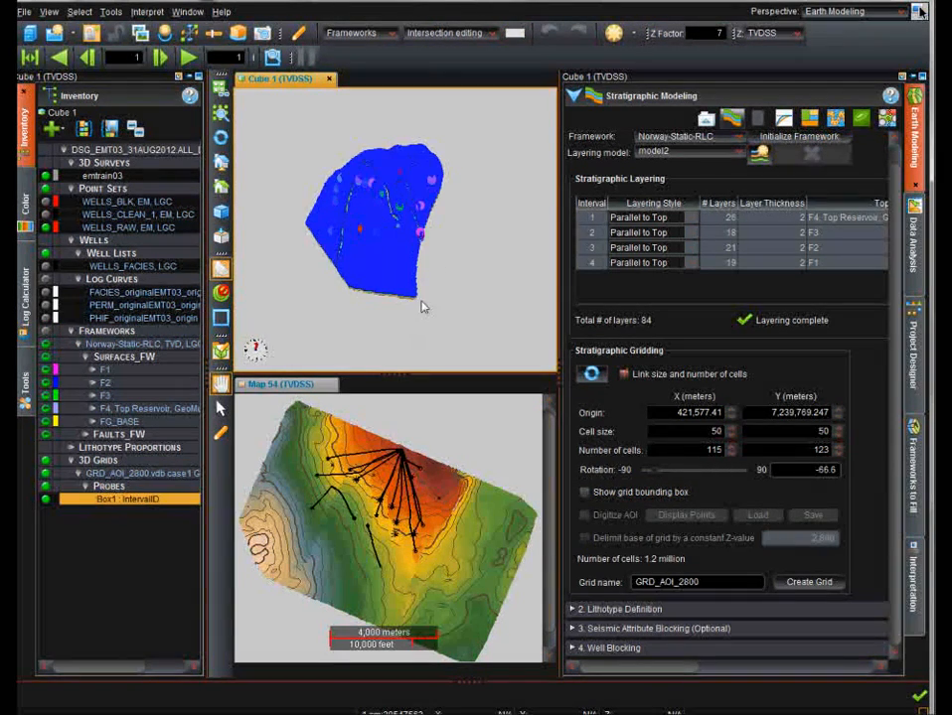
{"action": "left_click_drag", "start_coordinate": [424, 306], "coordinate": [505, 73]}
{"action": "middle_click_drag", "start_coordinate": [397, 278], "coordinate": [407, 322]}
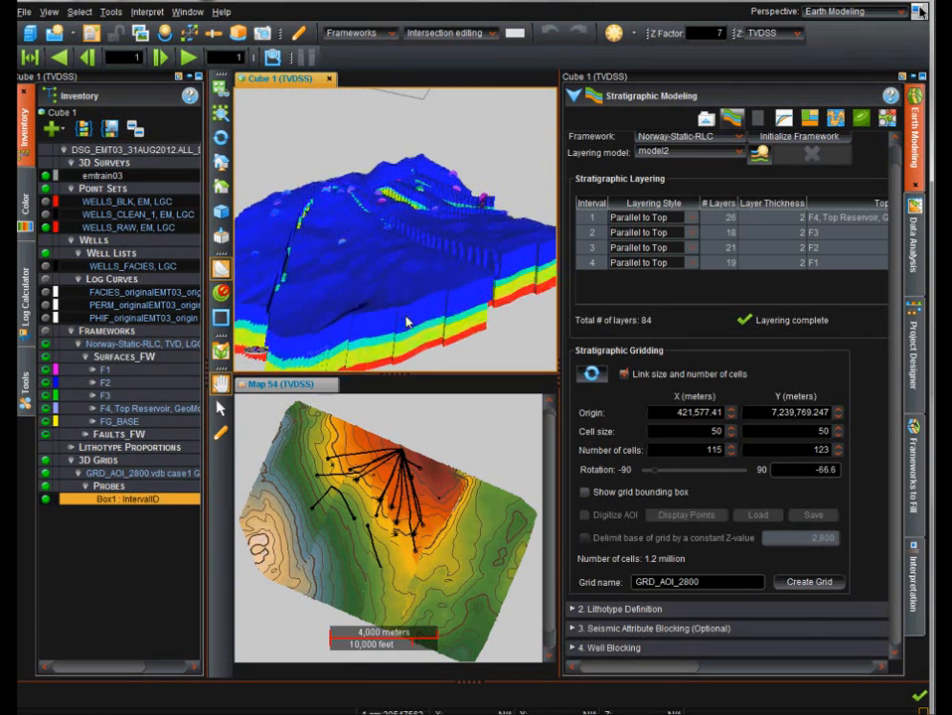
{"action": "left_click_drag", "start_coordinate": [406, 322], "coordinate": [440, 238]}
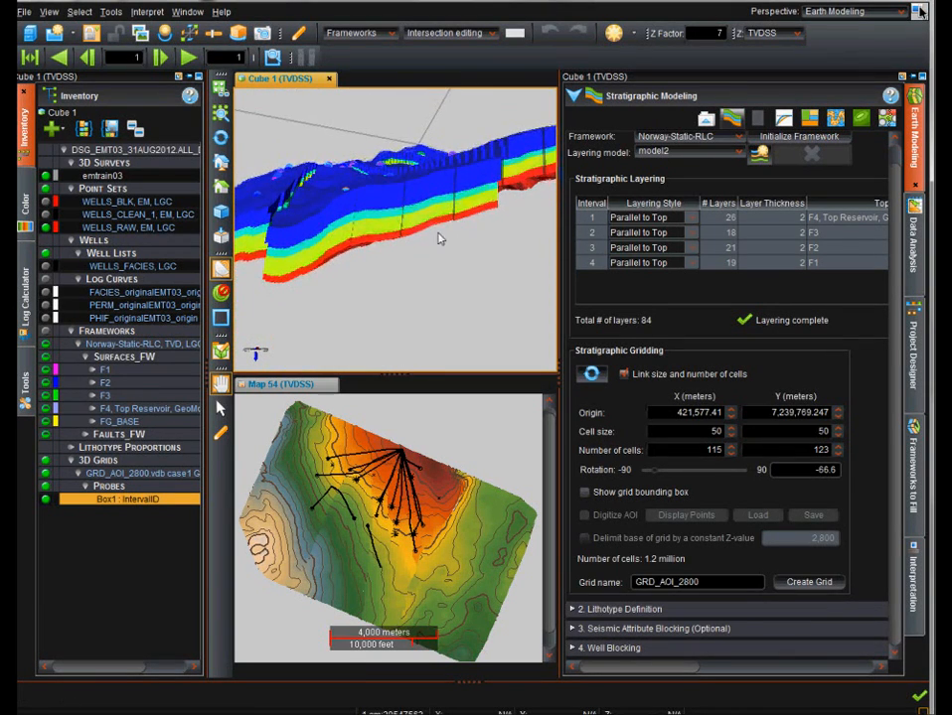
Open the Box1 probe's display properties and confirm them.
{"action": "scroll", "coordinate": [443, 249], "scroll_direction": "up", "scroll_amount": 3}
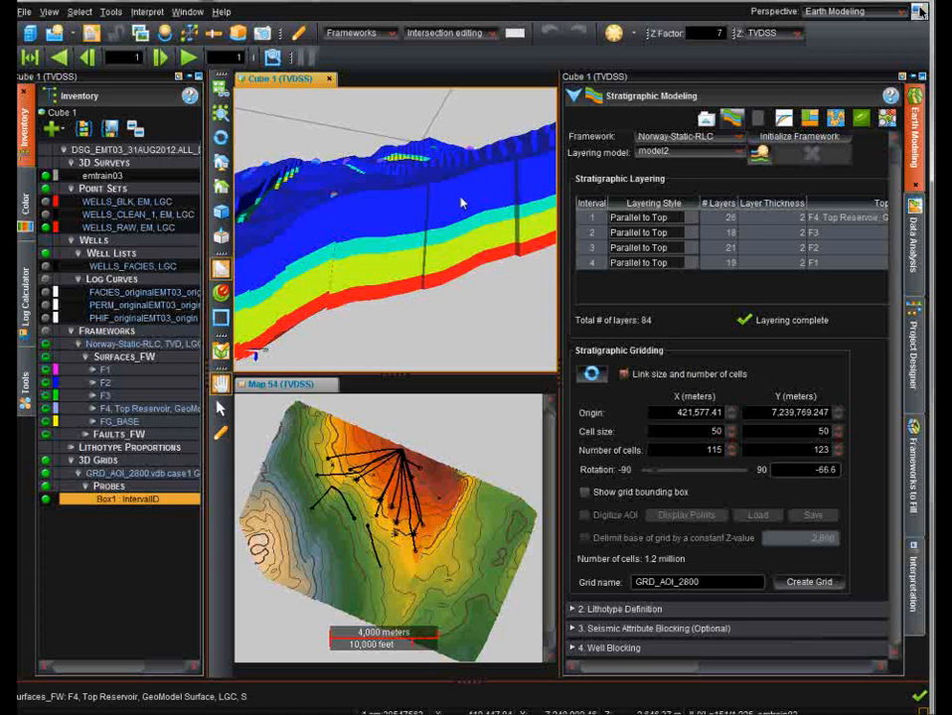
{"action": "right_click", "coordinate": [457, 201]}
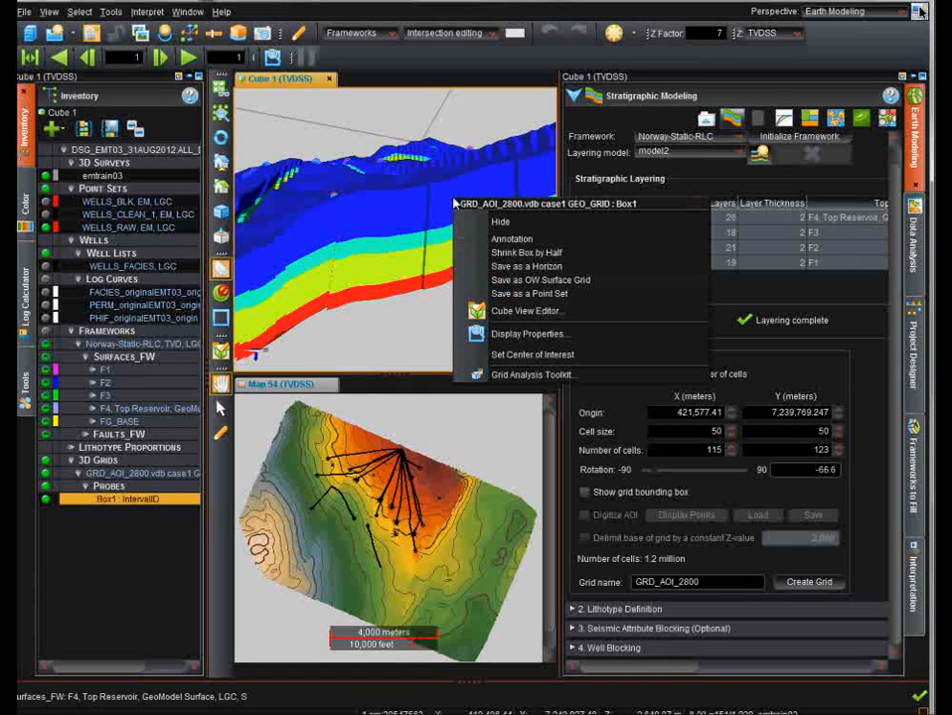
{"action": "left_click", "coordinate": [523, 334]}
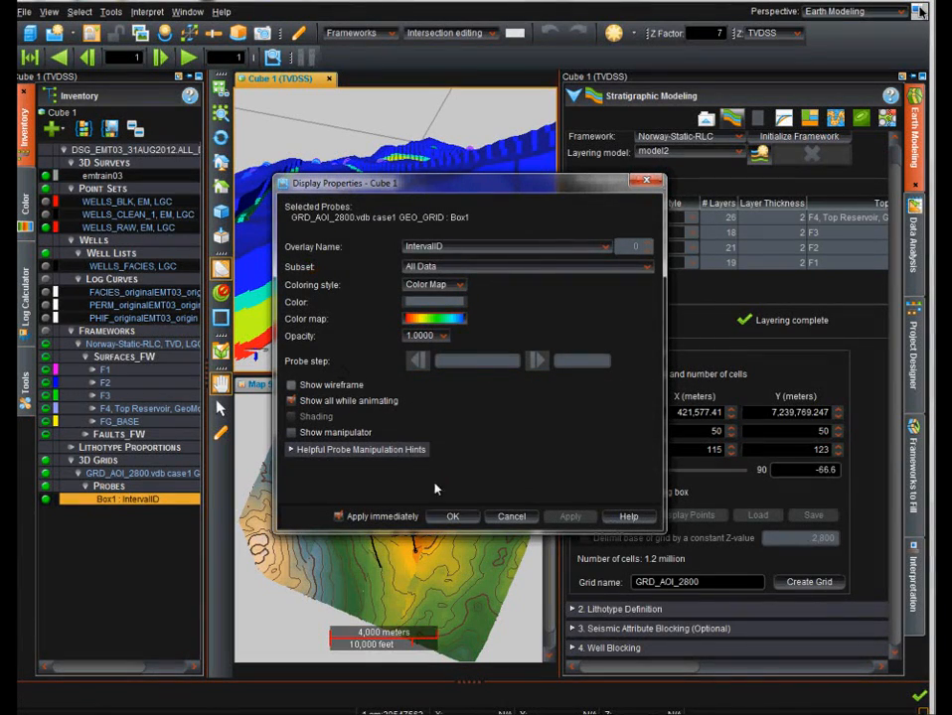
{"action": "left_click", "coordinate": [454, 518]}
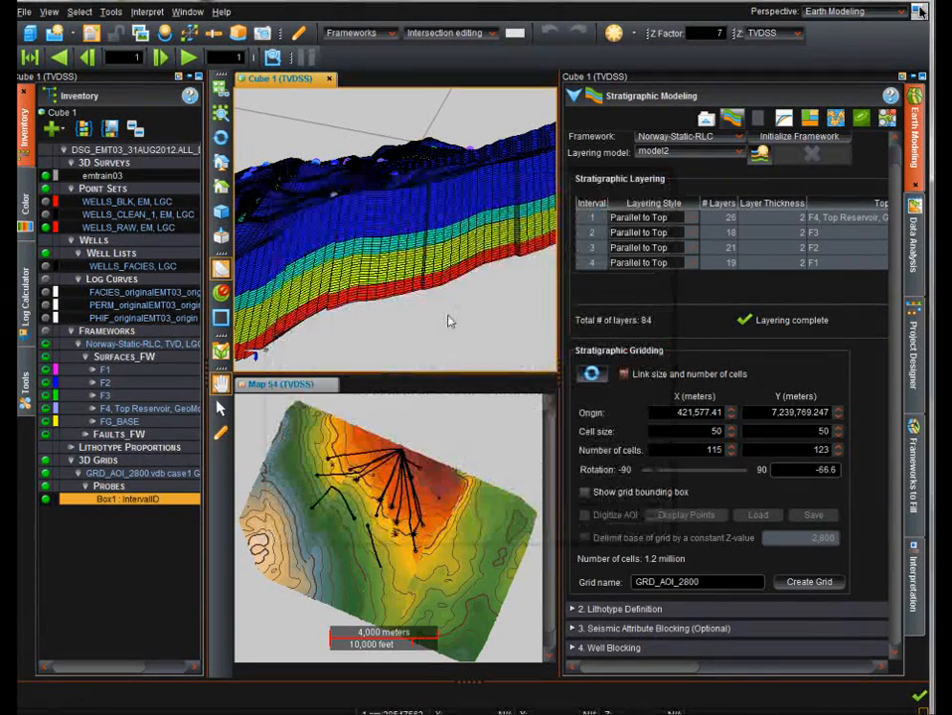
Collapse the Grid Geometry section and expand Lithotype Definition.
{"action": "scroll", "coordinate": [424, 272], "scroll_direction": "up", "scroll_amount": 3}
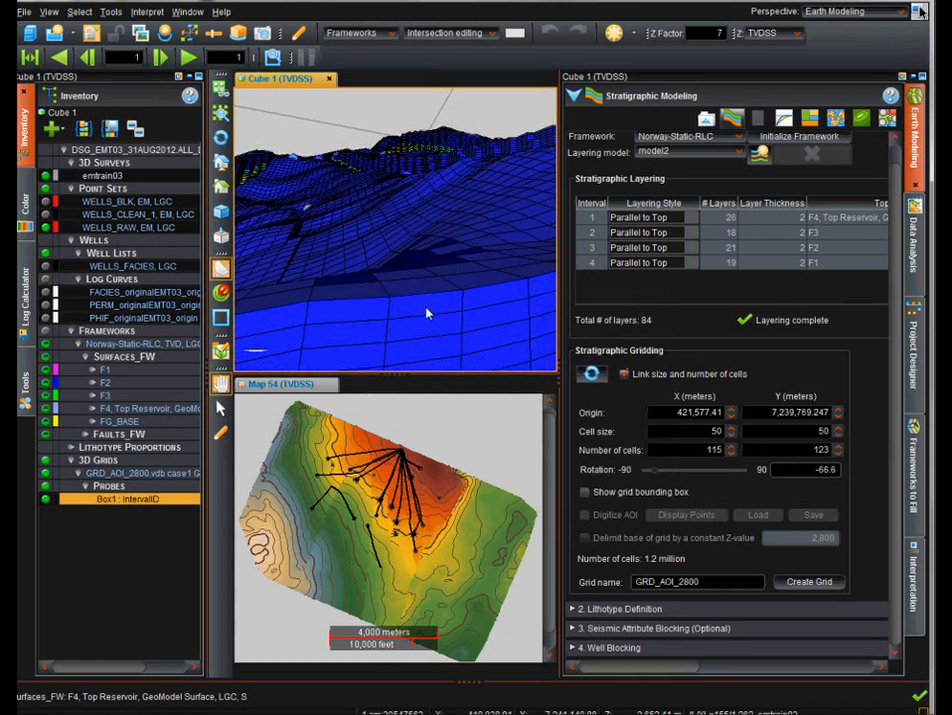
{"action": "middle_click_drag", "start_coordinate": [427, 314], "coordinate": [433, 252]}
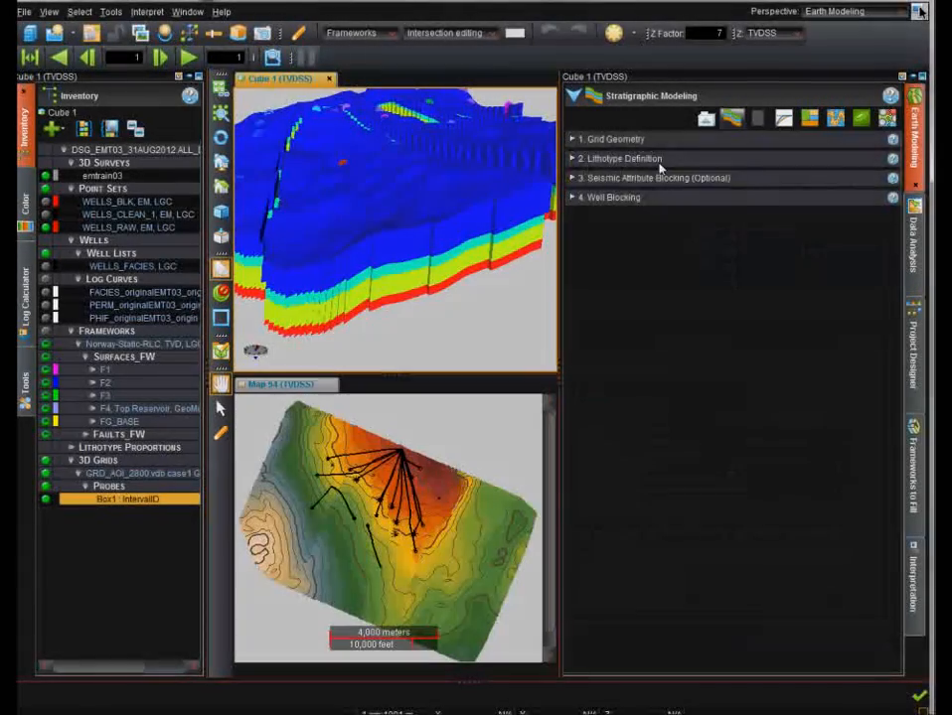
{"action": "left_click", "coordinate": [667, 140]}
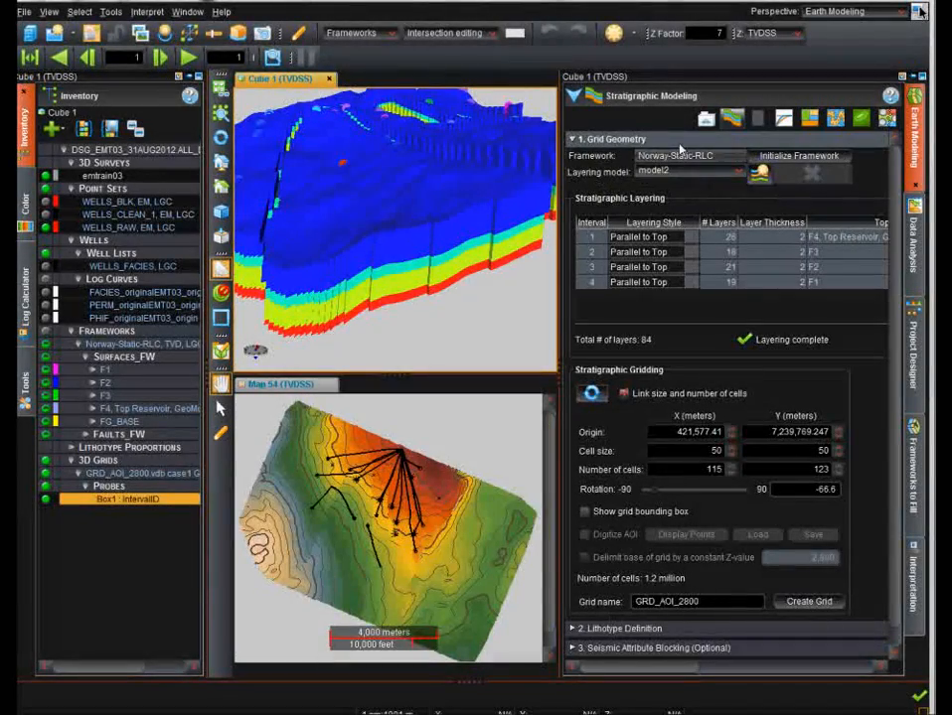
{"action": "left_click", "coordinate": [678, 140]}
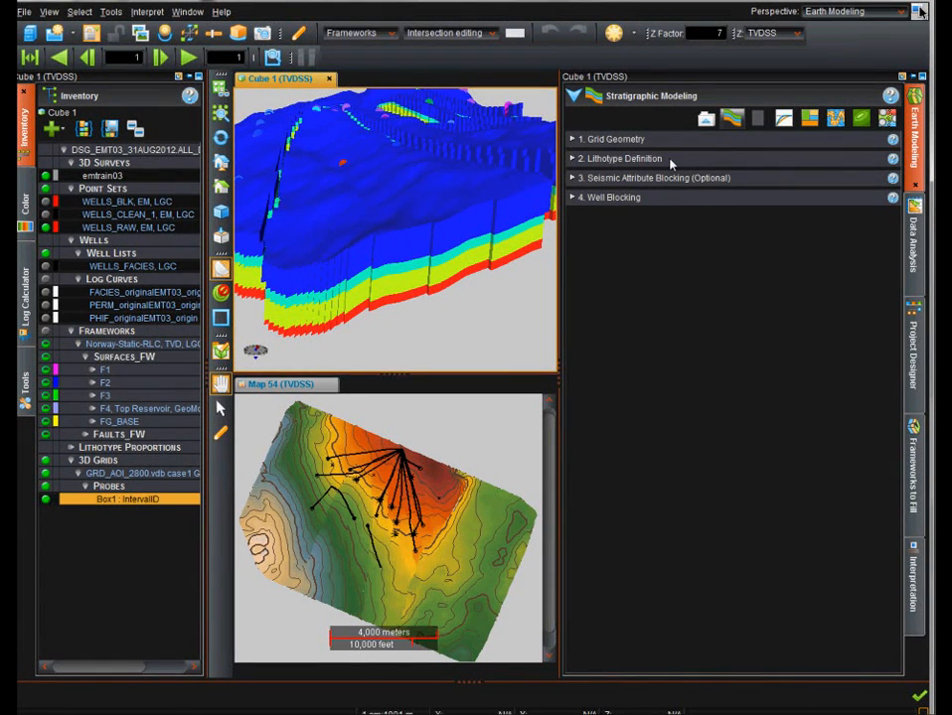
{"action": "left_click", "coordinate": [620, 159]}
Review the lithotype library, active lithotypes and facies assignments, and open the lithotype statistics report.
{"action": "scroll", "coordinate": [898, 270], "scroll_direction": "down", "scroll_amount": 3}
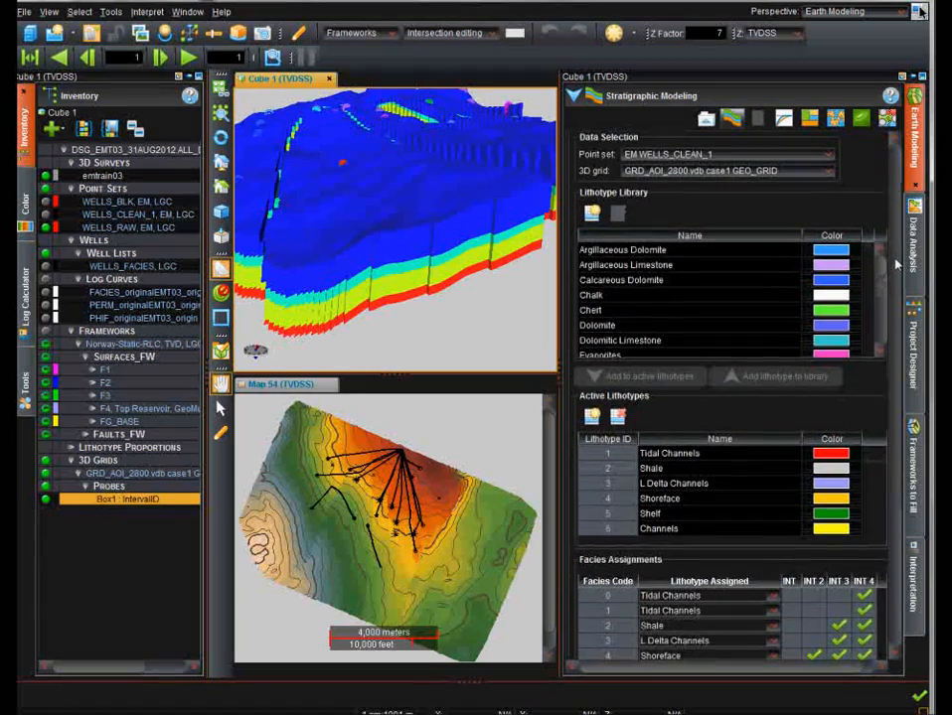
{"action": "scroll", "coordinate": [899, 270], "scroll_direction": "down", "scroll_amount": 3}
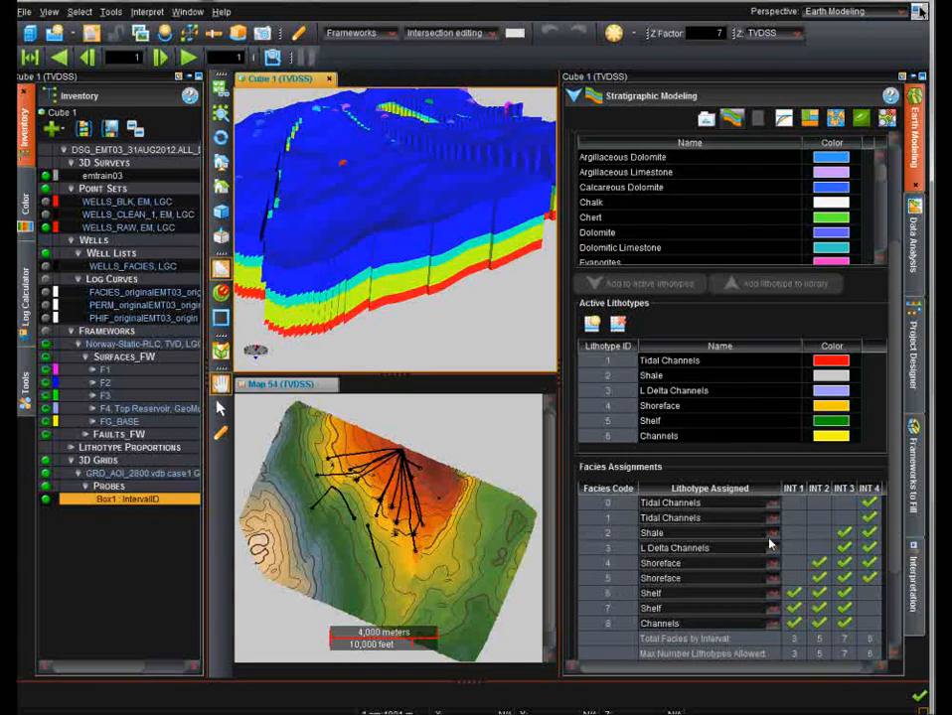
{"action": "left_click_drag", "start_coordinate": [896, 448], "coordinate": [897, 349]}
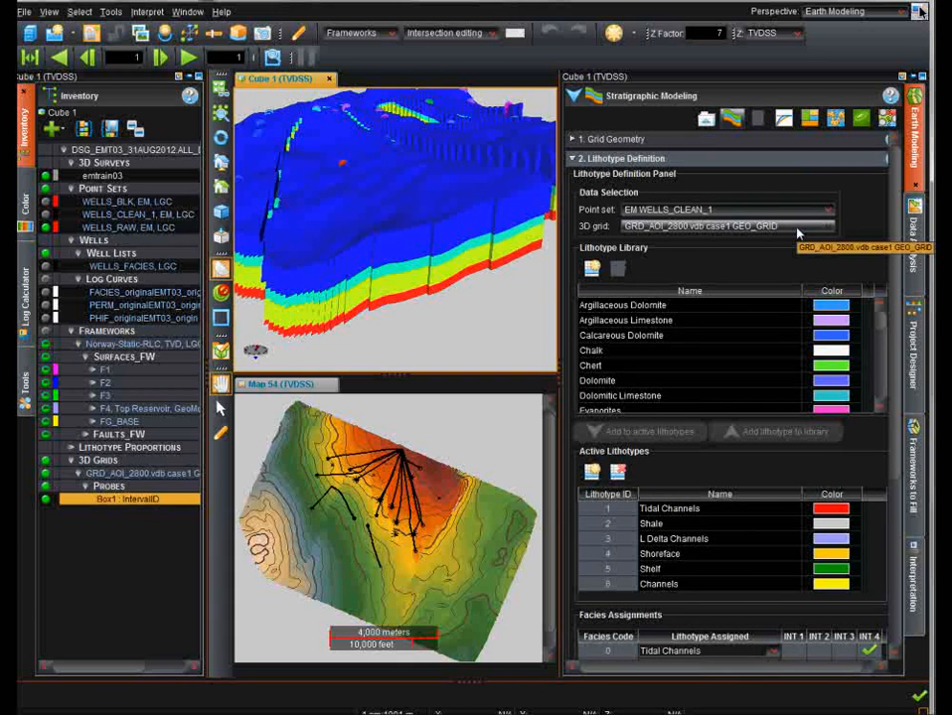
{"action": "left_click_drag", "start_coordinate": [897, 239], "coordinate": [892, 309]}
{"action": "scroll", "coordinate": [876, 248], "scroll_direction": "down", "scroll_amount": 3}
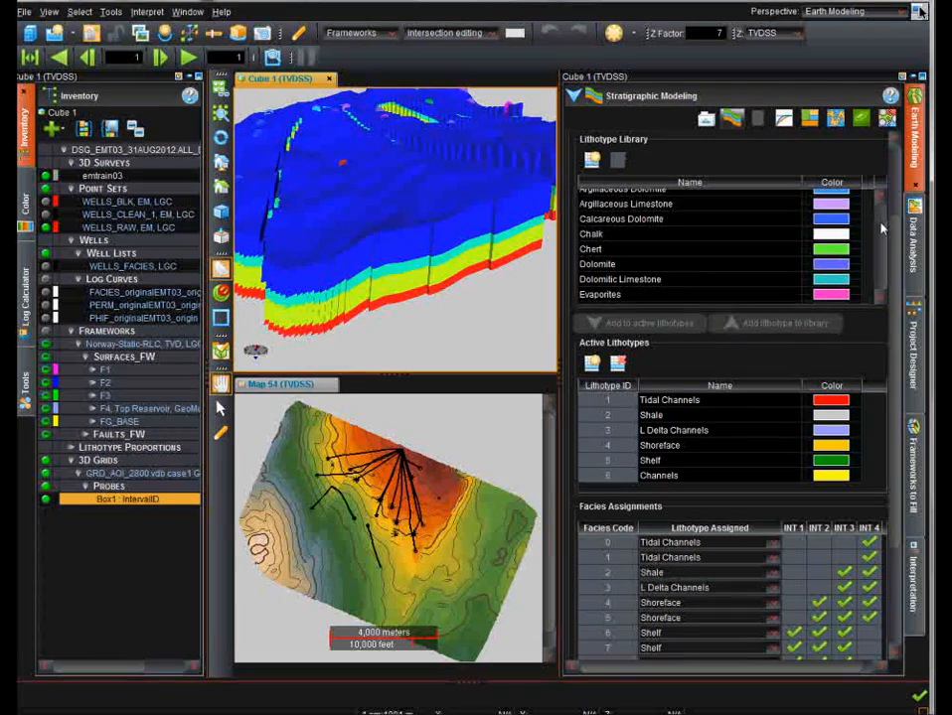
{"action": "scroll", "coordinate": [874, 261], "scroll_direction": "down", "scroll_amount": 3}
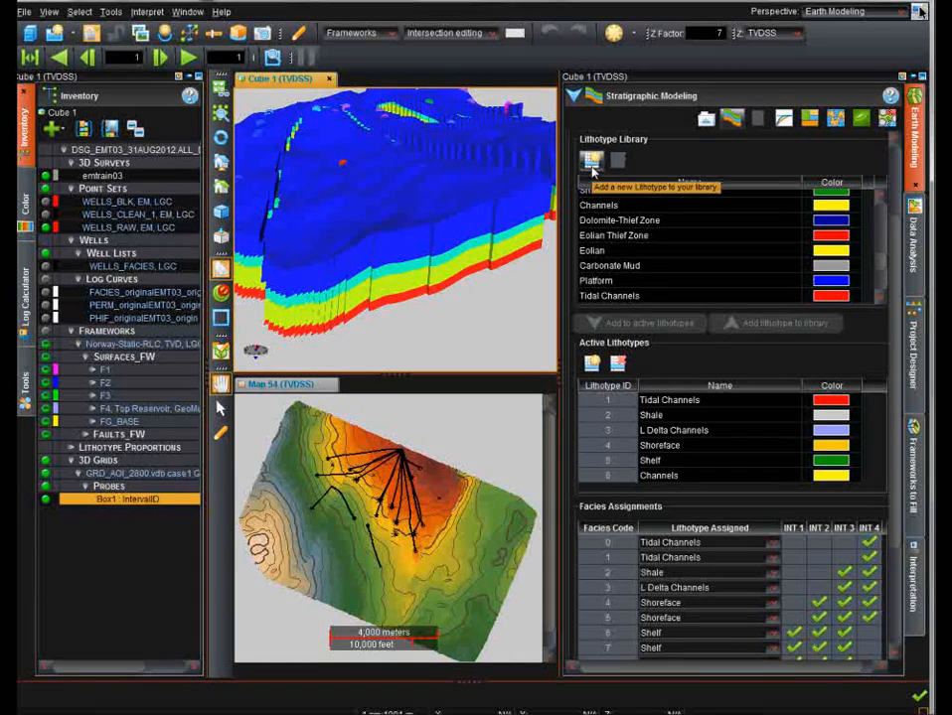
{"action": "mouse_move", "coordinate": [880, 272]}
{"action": "left_mouse_down"}
{"action": "mouse_move", "coordinate": [881, 259]}
{"action": "mouse_move", "coordinate": [880, 290]}
{"action": "left_mouse_up"}
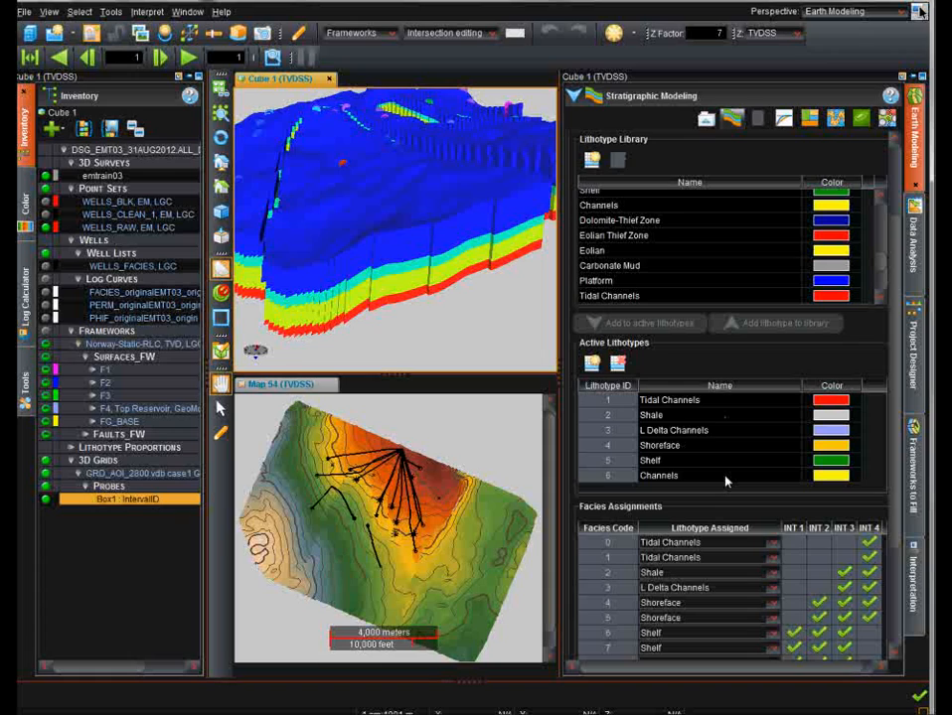
{"action": "scroll", "coordinate": [725, 481], "scroll_direction": "down", "scroll_amount": 5}
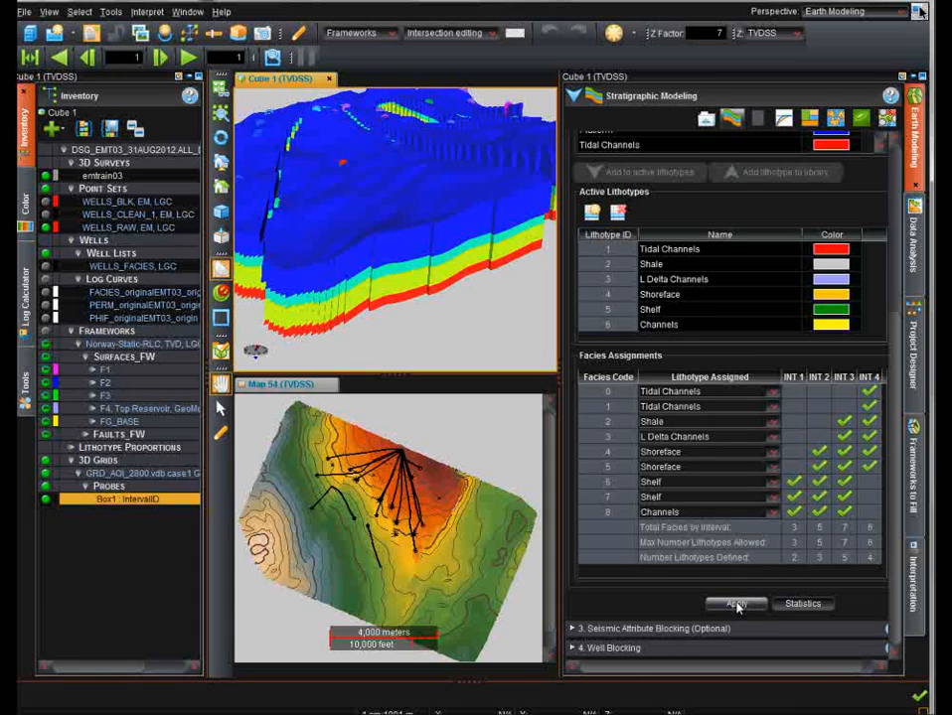
{"action": "left_click", "coordinate": [803, 604]}
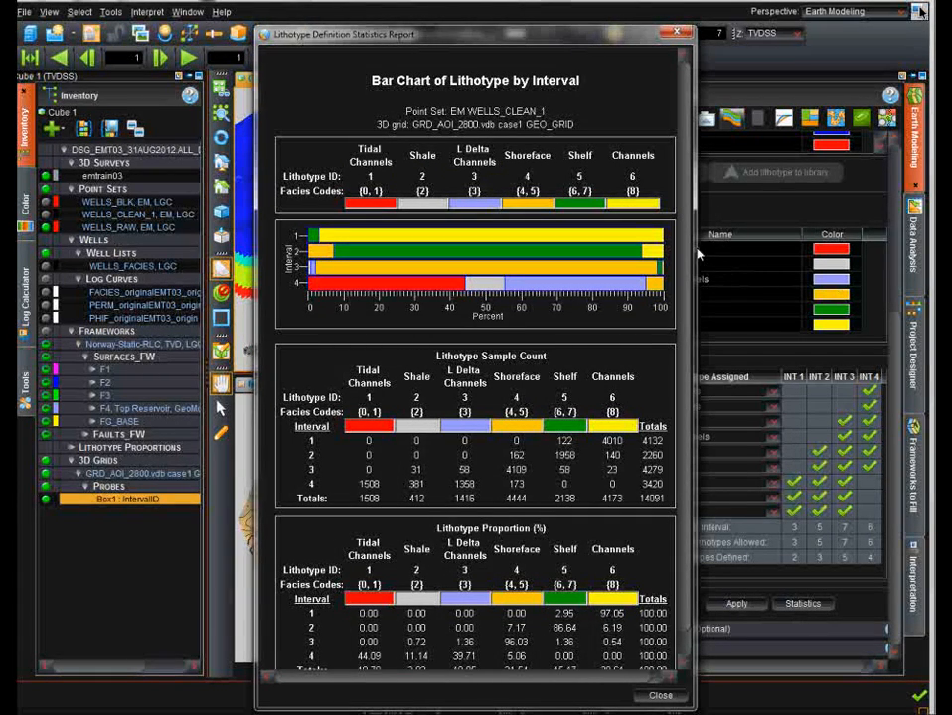
Scroll to the lithotype proportion totals in the statistics report and close the report.
{"action": "scroll", "coordinate": [686, 266], "scroll_direction": "down", "scroll_amount": 1}
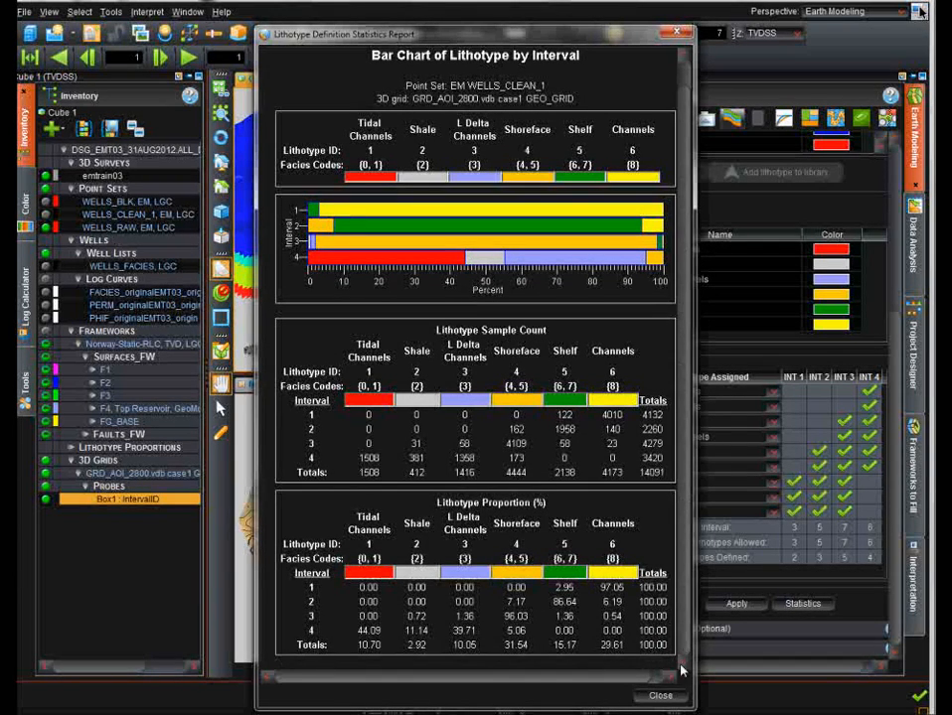
{"action": "left_click", "coordinate": [673, 699]}
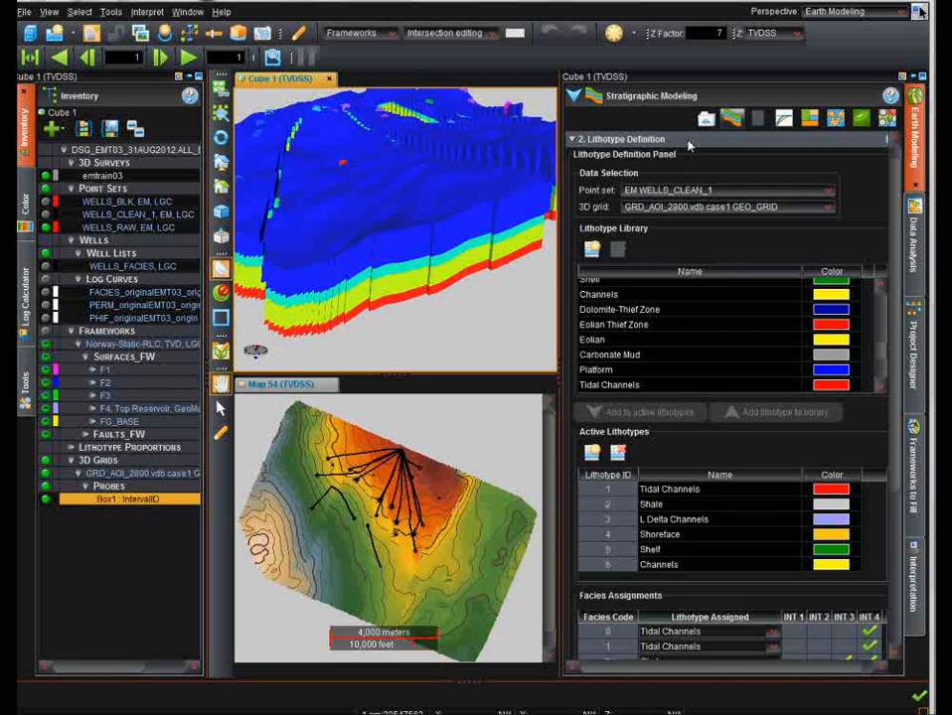
Collapse Lithotype Definition, open the Well Blocking section, and set the DT-EDIT averaging method to RANDOM.
{"action": "left_click", "coordinate": [689, 141]}
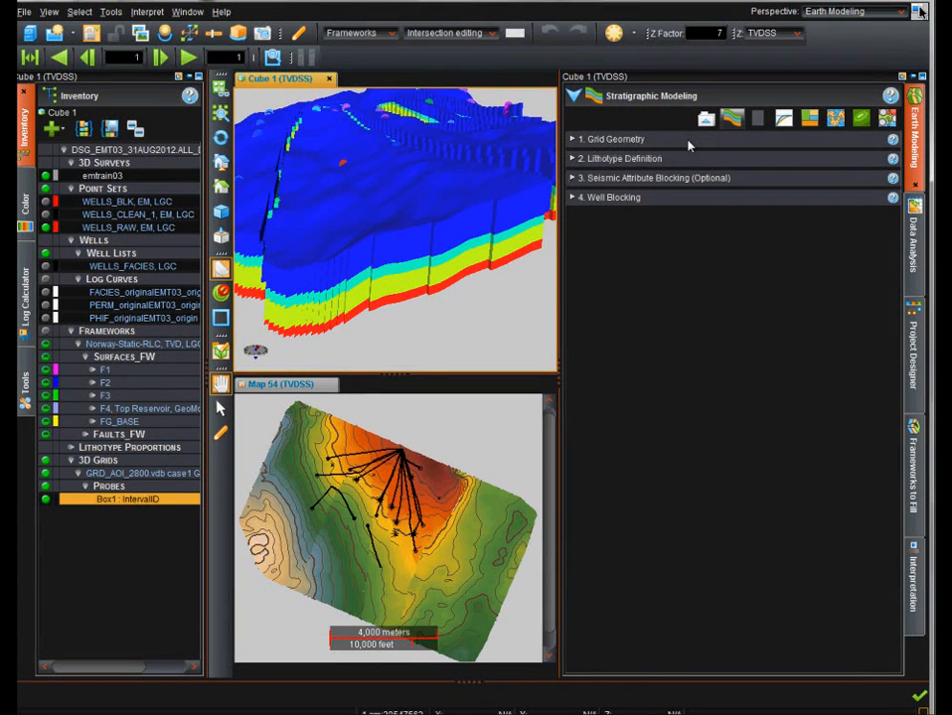
{"action": "left_click", "coordinate": [626, 198]}
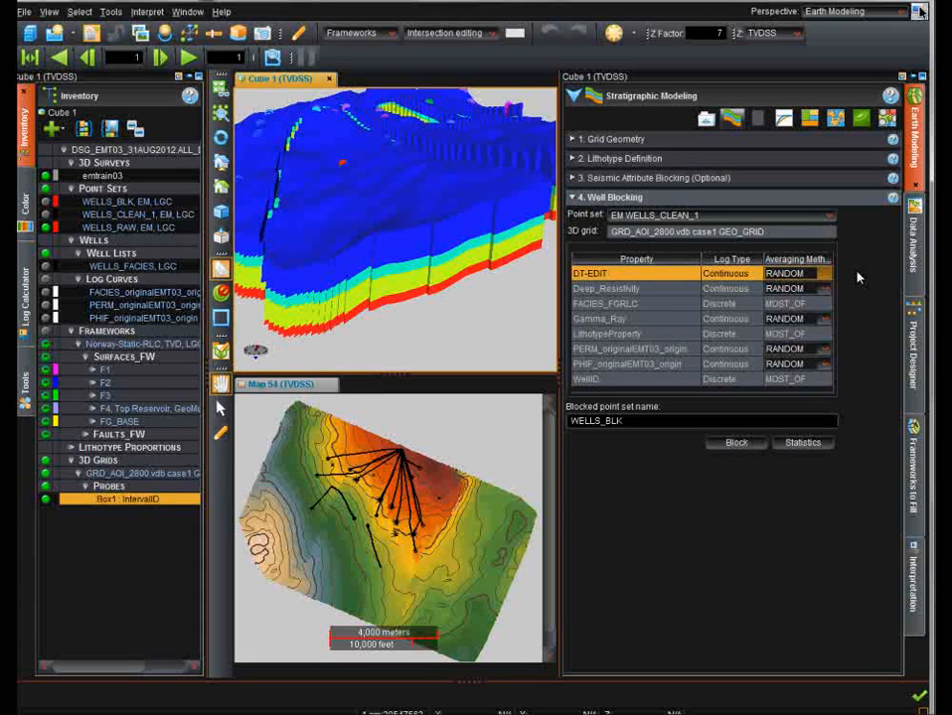
{"action": "left_click", "coordinate": [824, 279]}
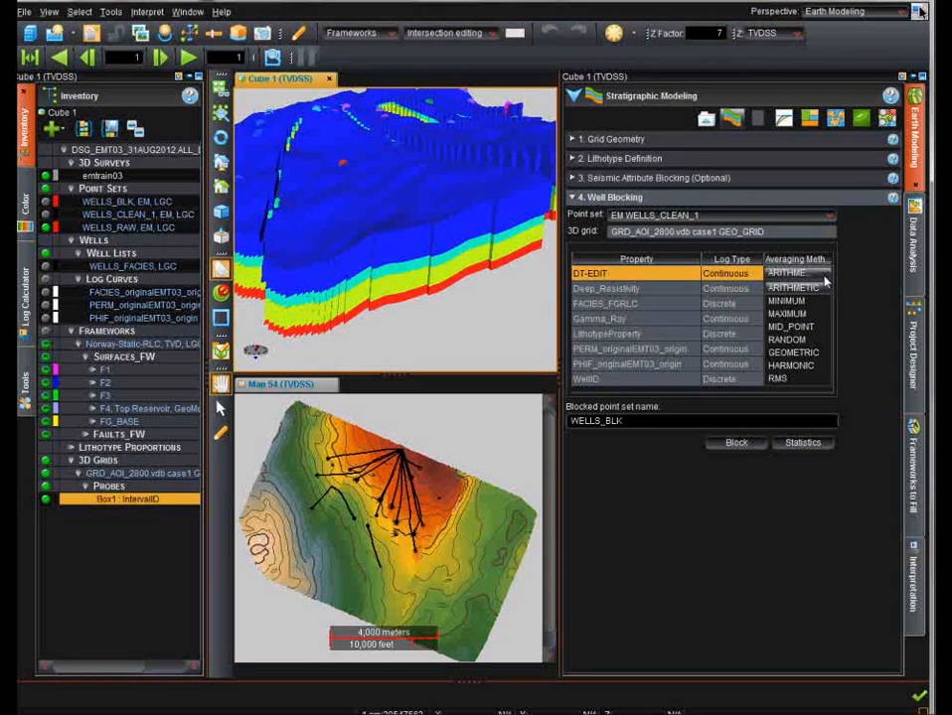
{"action": "left_click", "coordinate": [787, 338]}
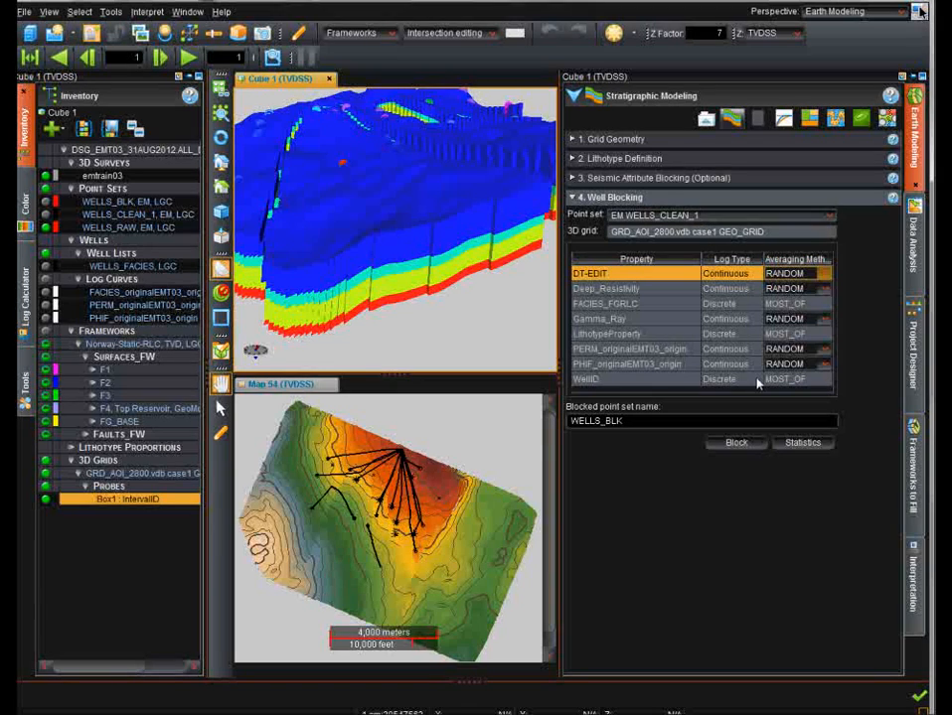
Open the well blocking statistics report and examine the per-interval original versus blocked lithotype proportions.
{"action": "left_click", "coordinate": [795, 445]}
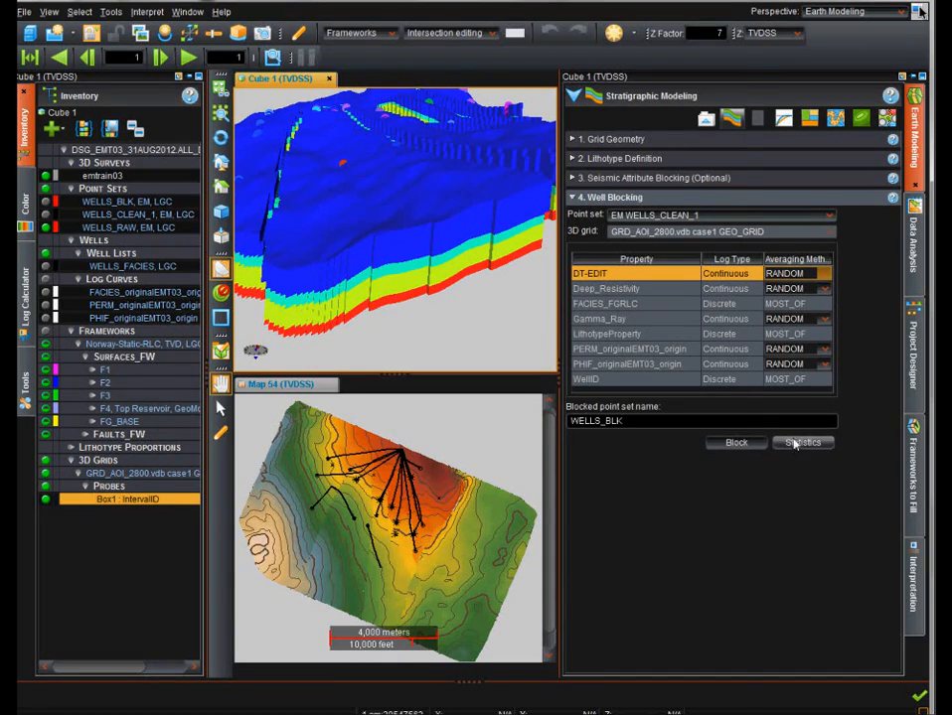
{"action": "left_click_drag", "start_coordinate": [722, 164], "coordinate": [719, 480]}
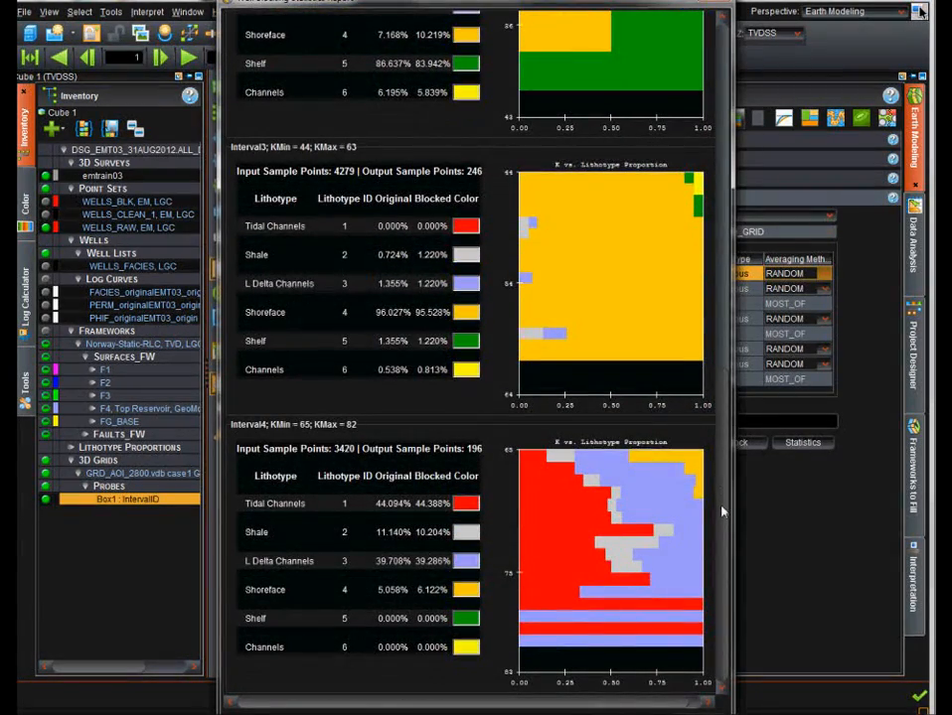
{"action": "mouse_move", "coordinate": [632, 499]}
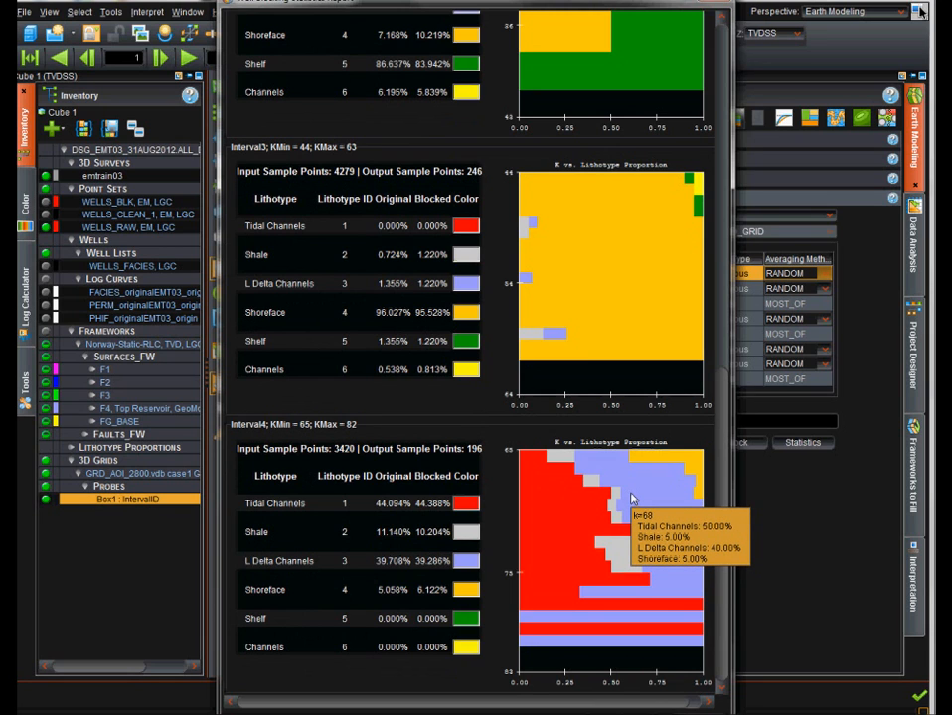